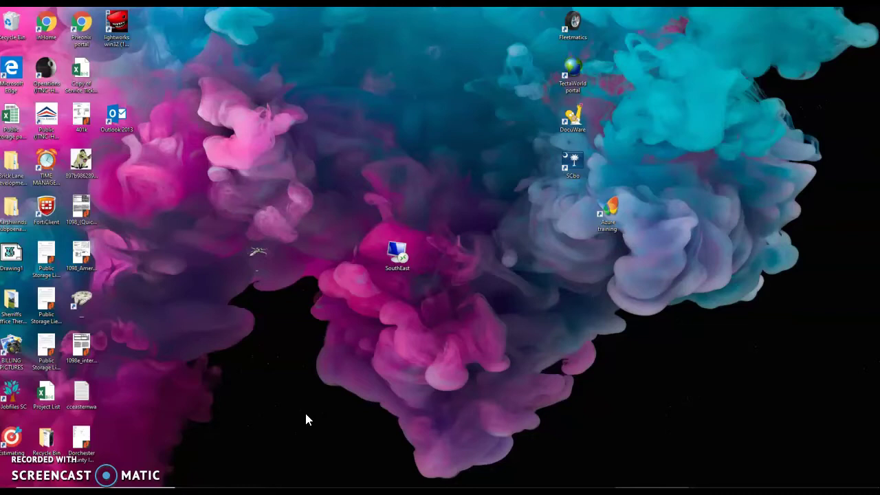
Switch to the SouthEast remote session and open the scheduled maintenance journal in Field Service Management.
click(543, 472)
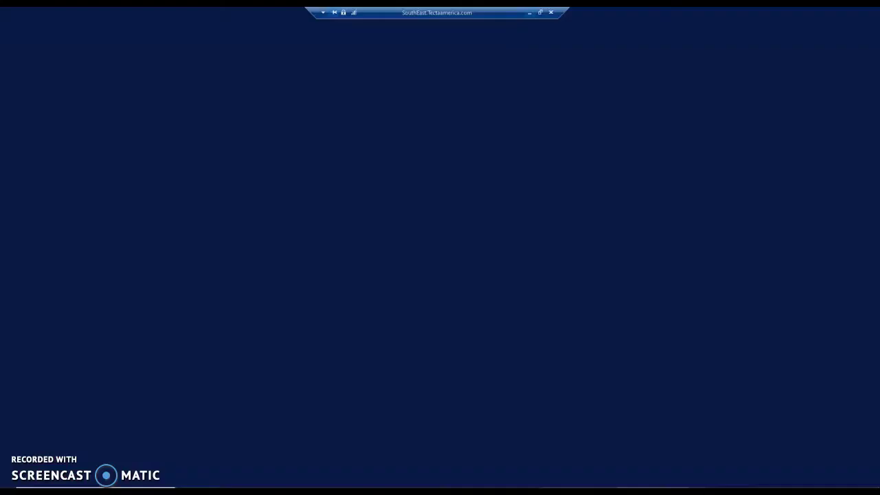
click(321, 339)
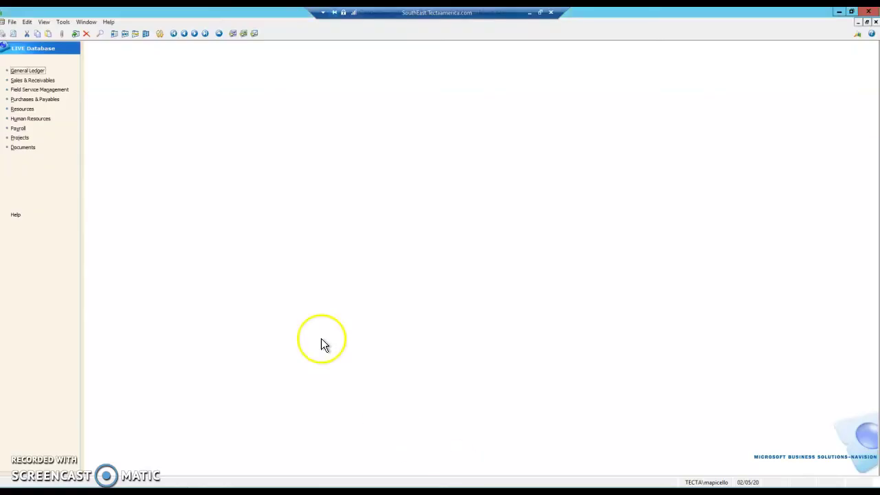
click(38, 91)
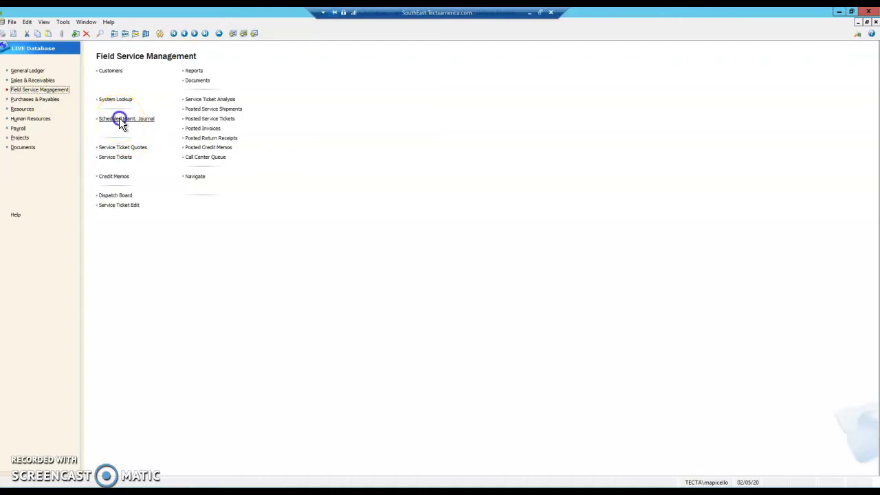
click(119, 118)
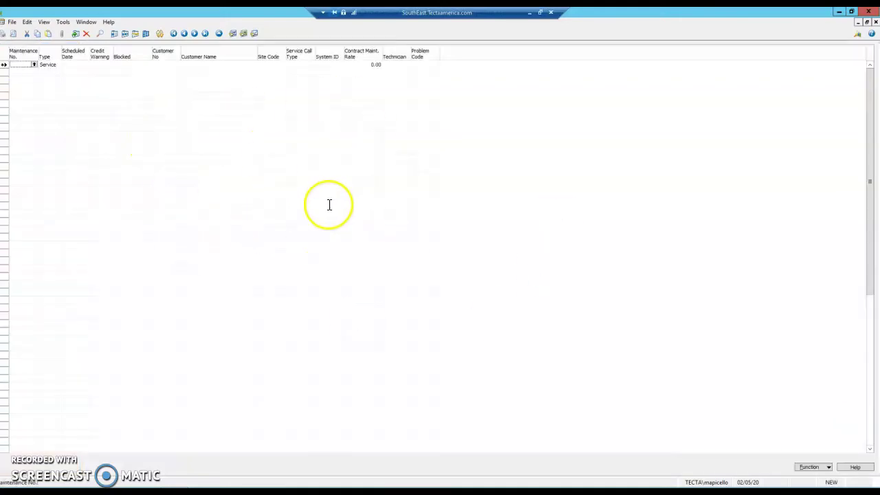
Open the scheduled maintenance card from the blank journal line.
click(149, 33)
key(shift+F5)
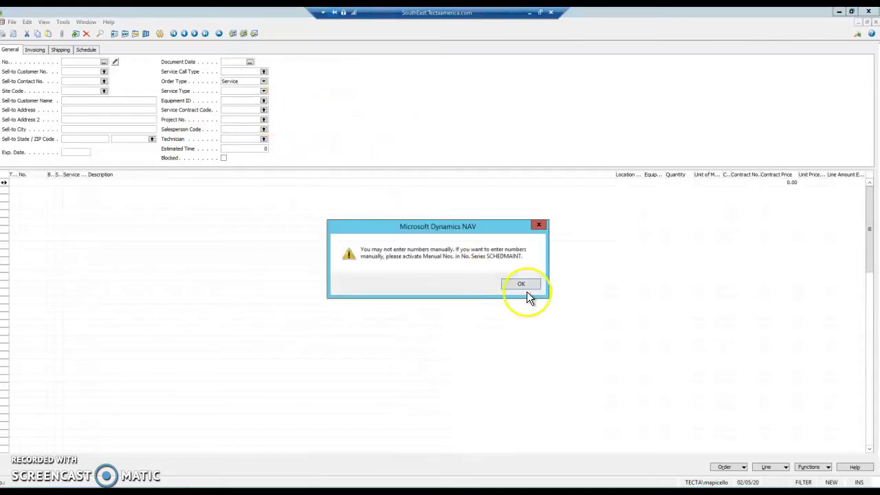
click(523, 286)
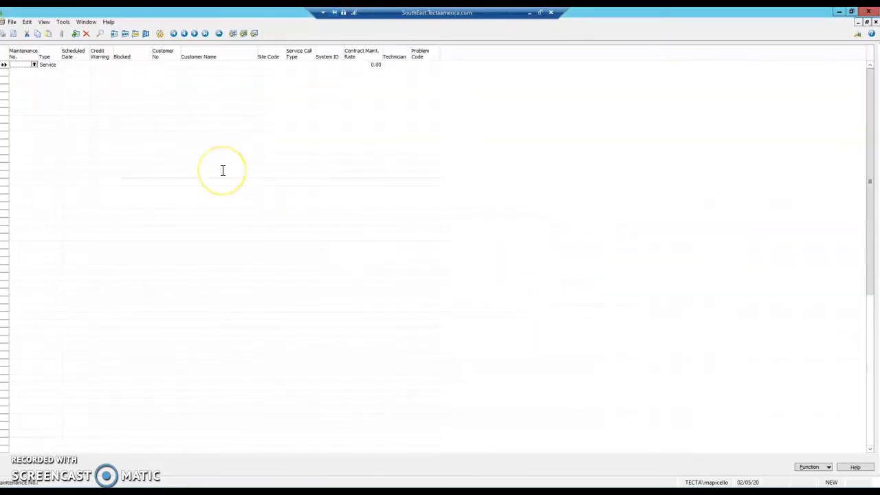
key(shift+F5)
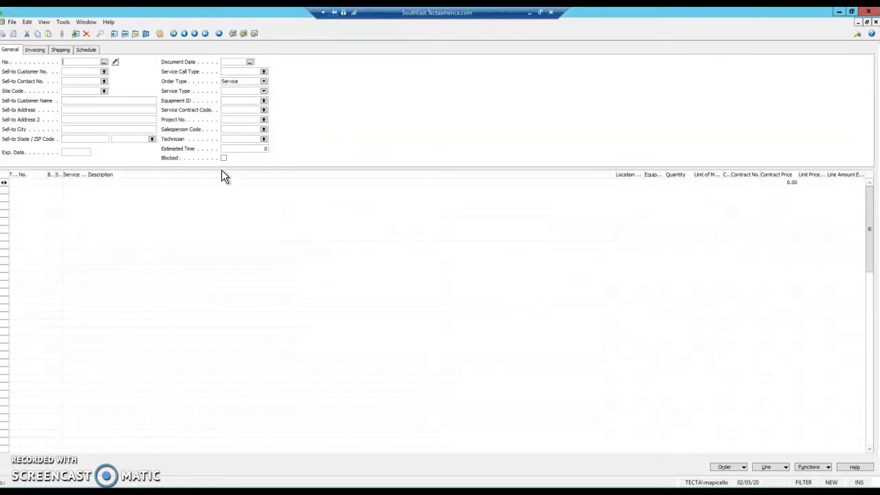
Show all scheduled maintenance records, browse the list, and open the Monmouth Real Estate record for 7410 Magi to review its fields.
click(147, 33)
click(147, 34)
key(F5)
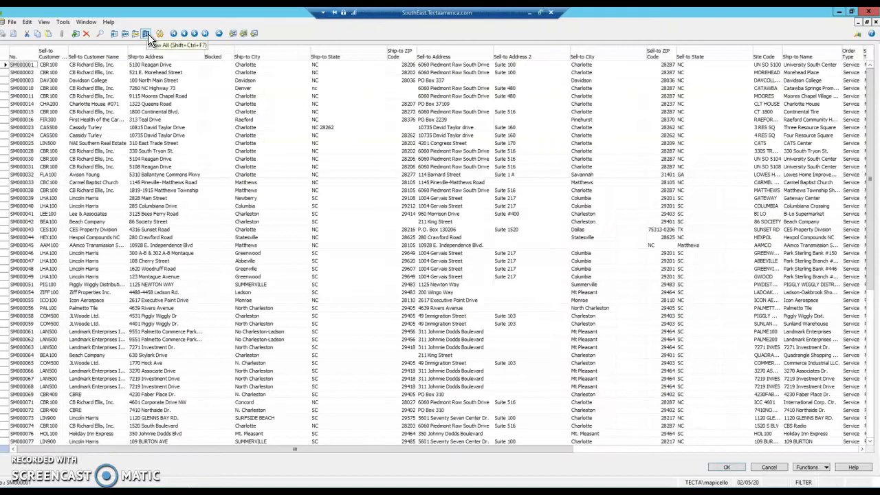
scroll(245, 209, down, 2)
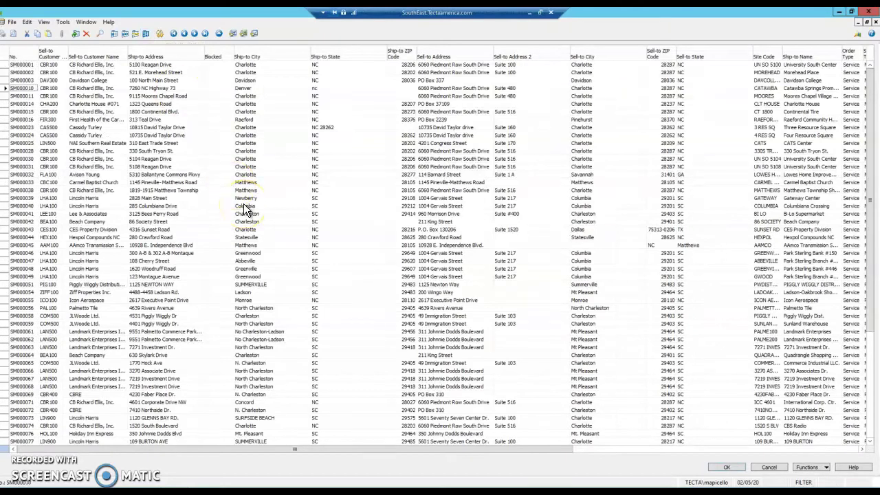
scroll(249, 239, down, 10)
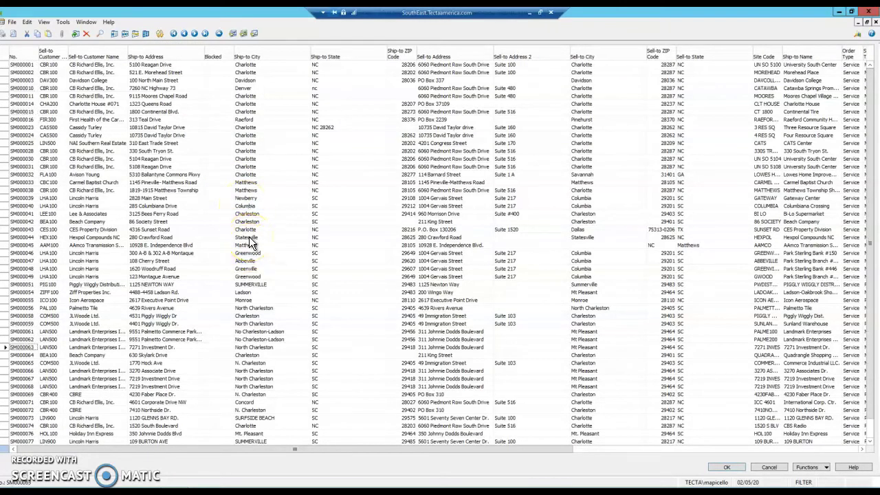
scroll(250, 238, up, 1)
scroll(250, 238, down, 8)
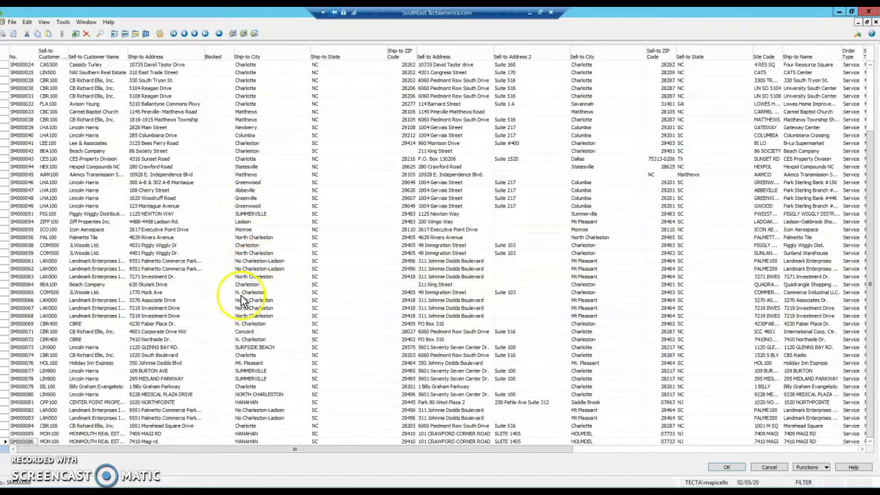
click(30, 254)
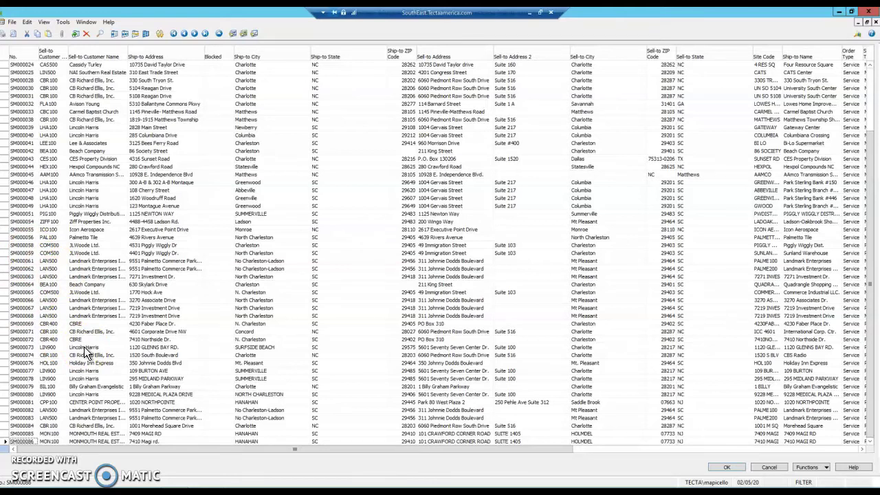
key(Escape)
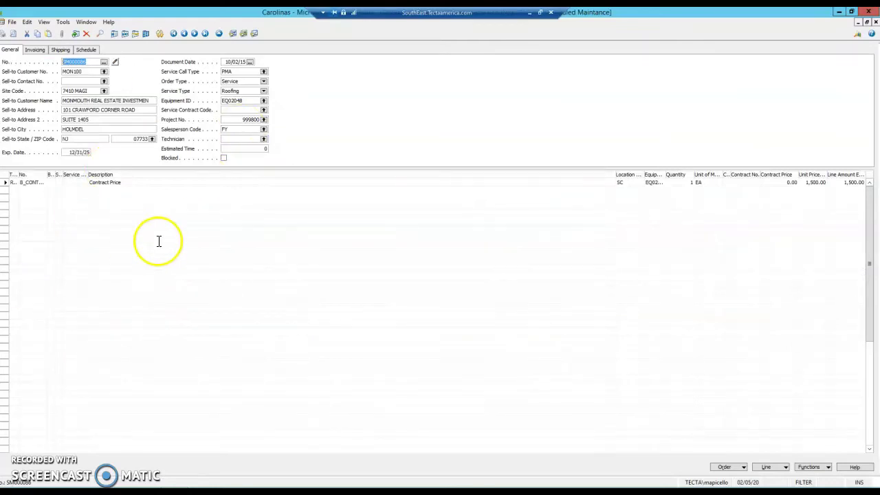
click(384, 121)
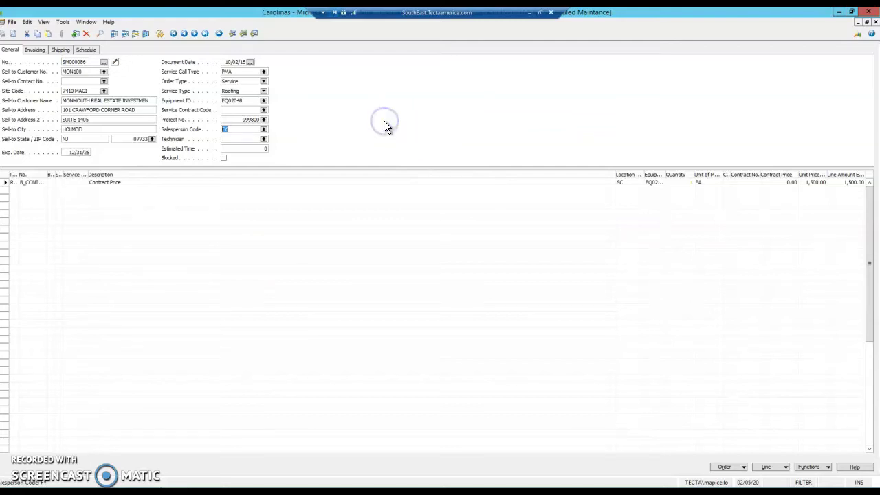
click(404, 112)
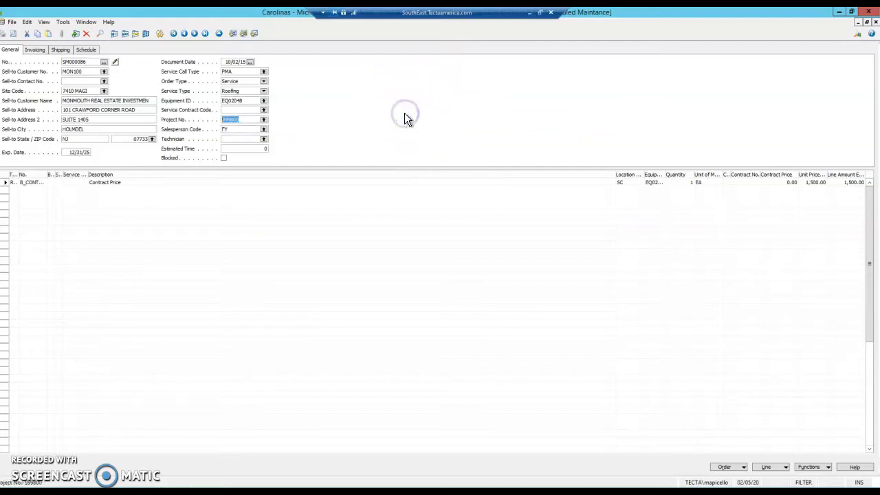
Create a new scheduled maintenance record with GFI Partners as the sell-to customer and its first listed site as the site code.
key(F3)
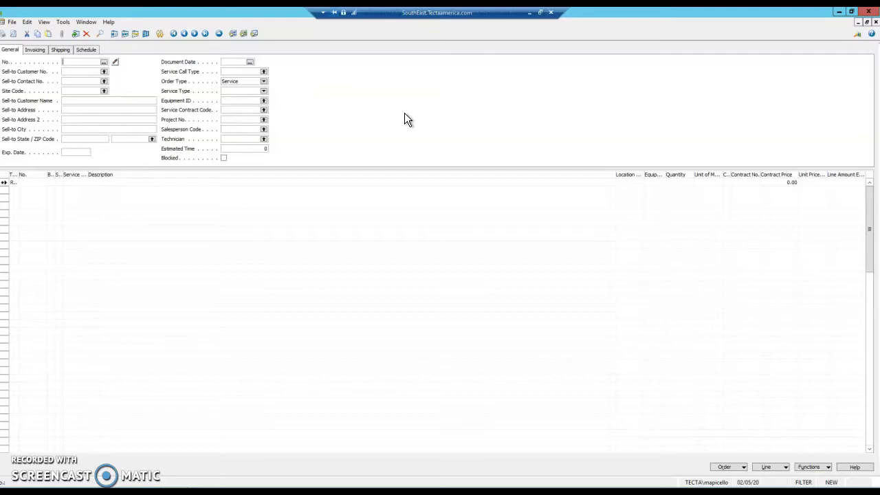
key(Return)
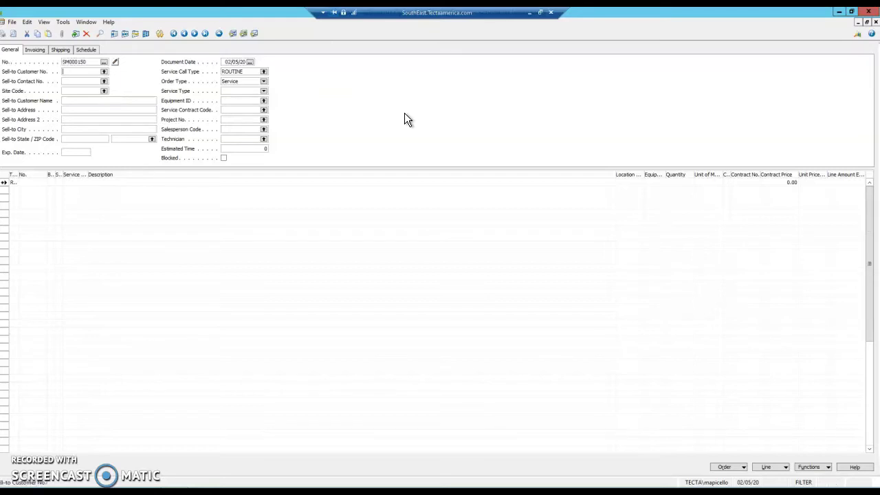
key(F6)
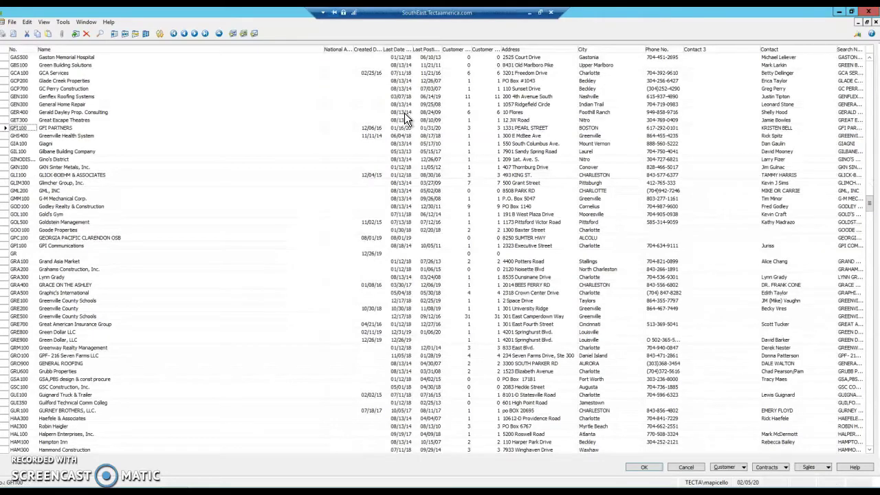
key(Return)
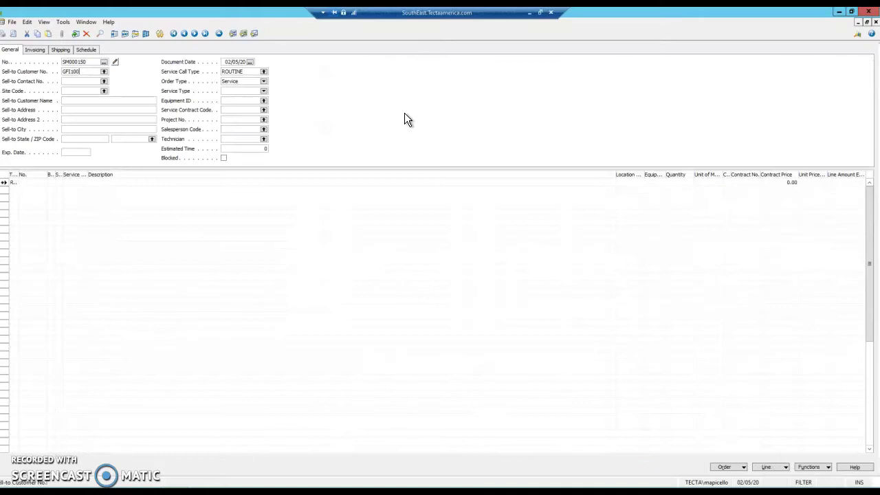
key(Return)
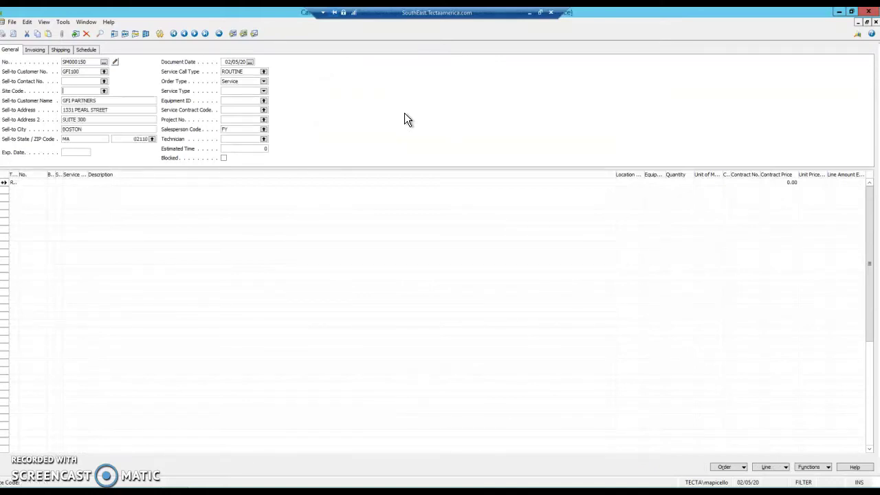
key(F6)
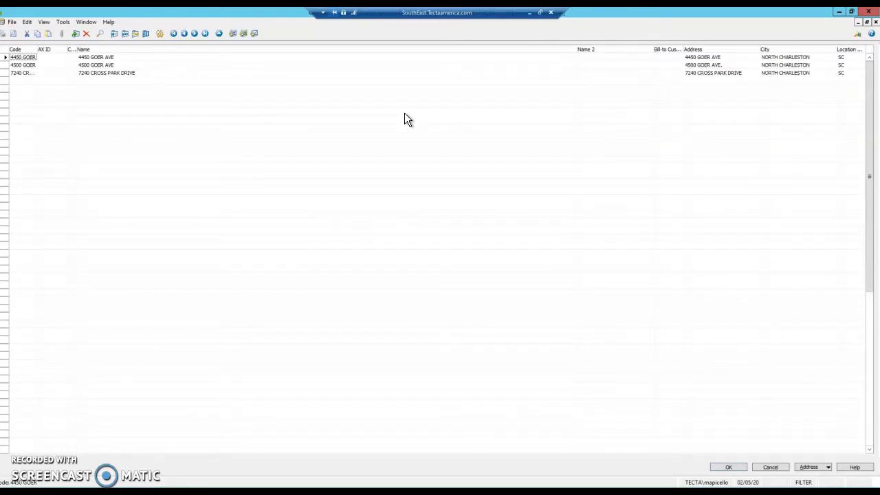
key(Return)
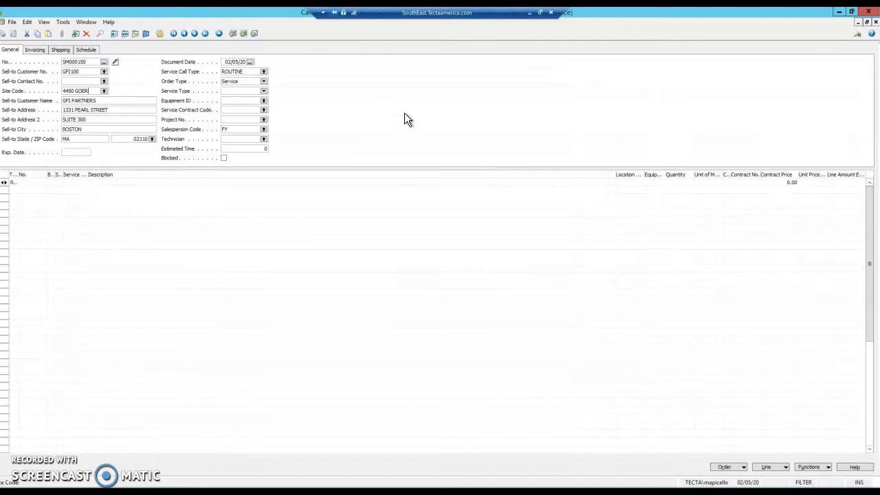
Set the maintenance record's expiration date to 12/31/2020.
key(Tab)
key(Tab)
key(Tab)
key(Tab)
key(Tab)
key(Tab)
key(Tab)
text(12/31/2020)
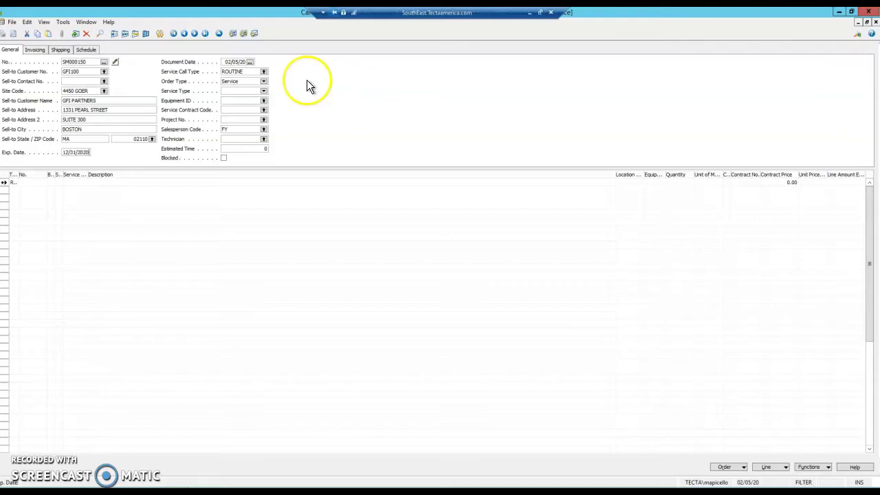
Change the Service Call Type to PMA, the preventative maintenance agreement code.
drag(249, 71, 208, 71)
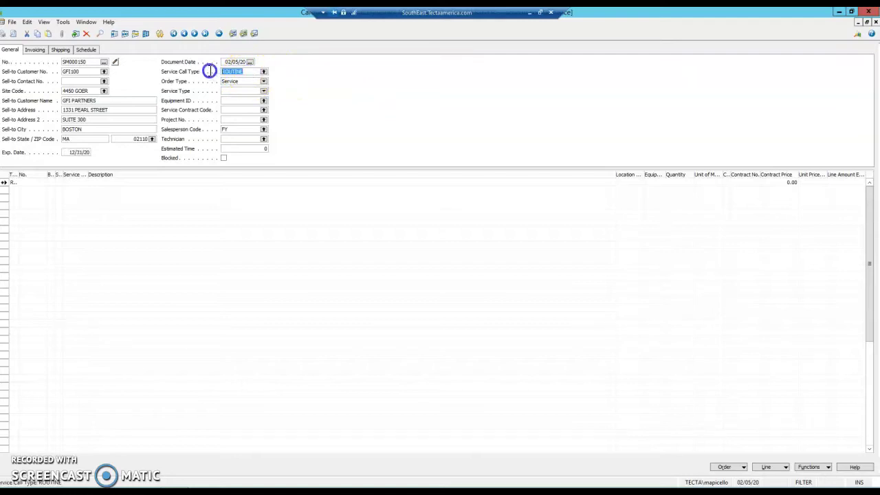
text(PMA)
key(Tab)
key(shift+Tab)
key(F6)
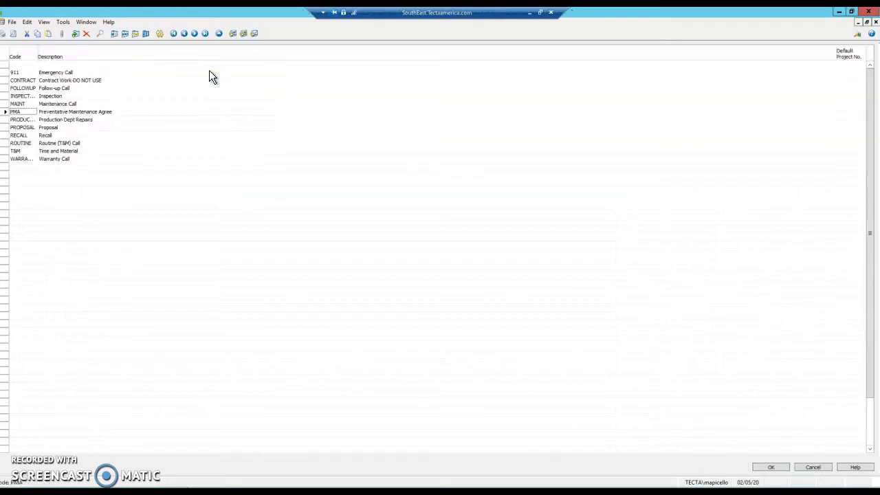
key(Return)
key(Tab)
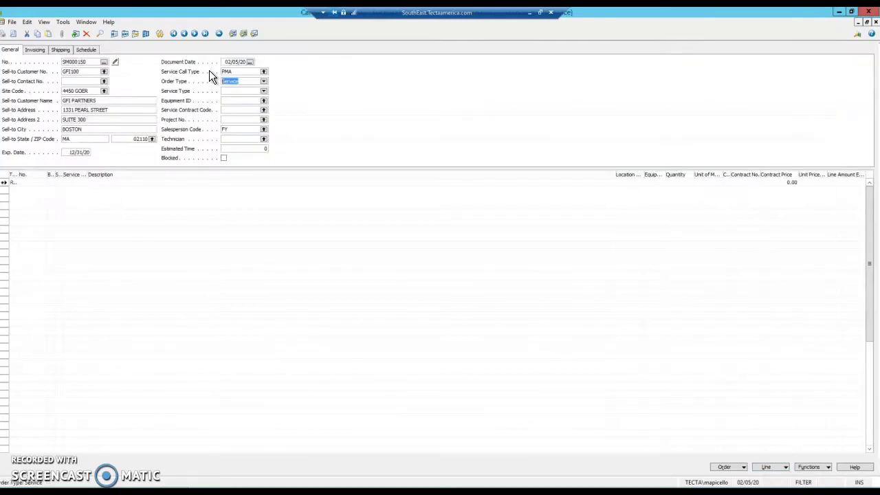
Set the Equipment ID to EQ02386 and the Project No. to 999800.
key(Tab)
key(Tab)
text(EQ02386)
key(Tab)
text(999880)
key(BackSpace)
key(BackSpace)
text(00)
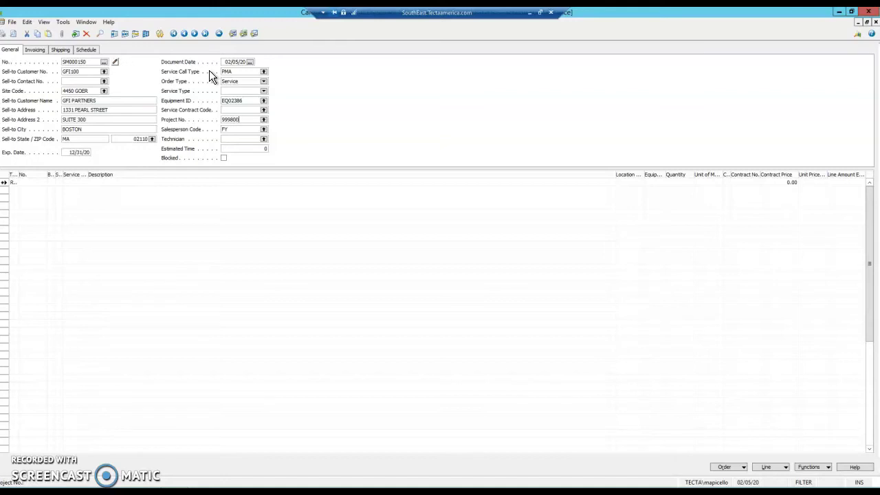
key(Tab)
key(shift+Tab)
key(Return)
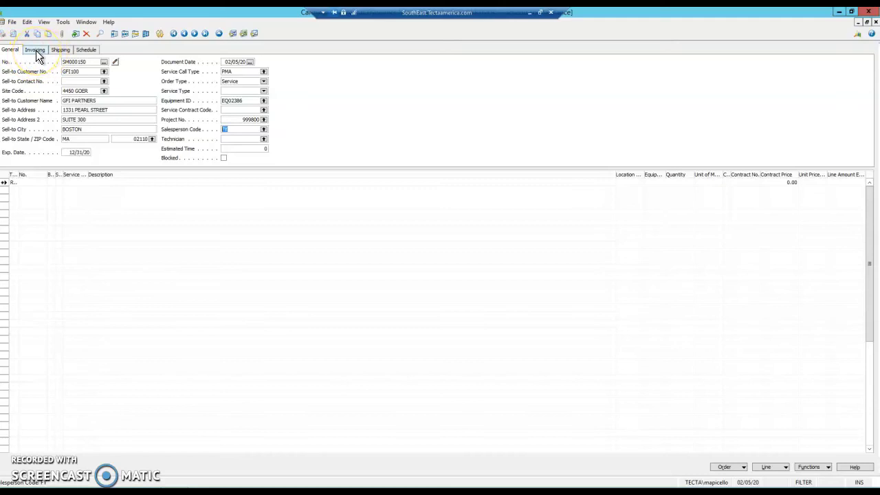
Add a B_CONT contract price line with quantity 1 and a unit price of 750.
click(24, 182)
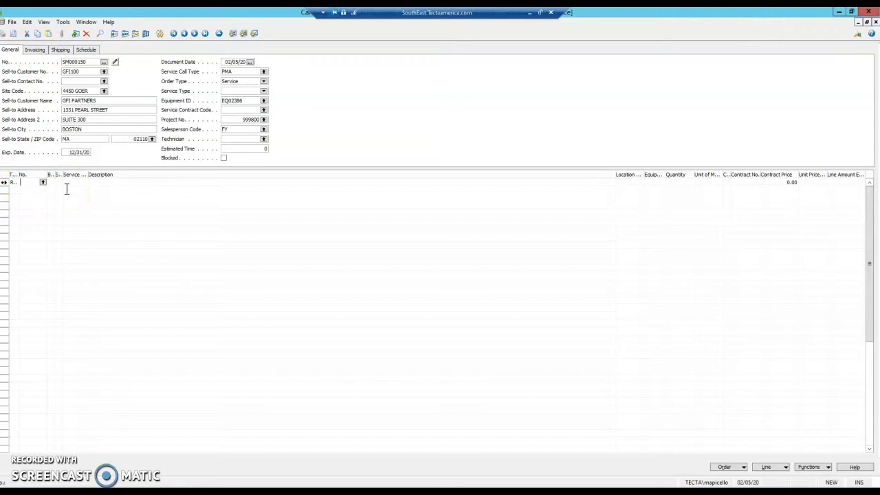
text(b_cont)
key(Tab)
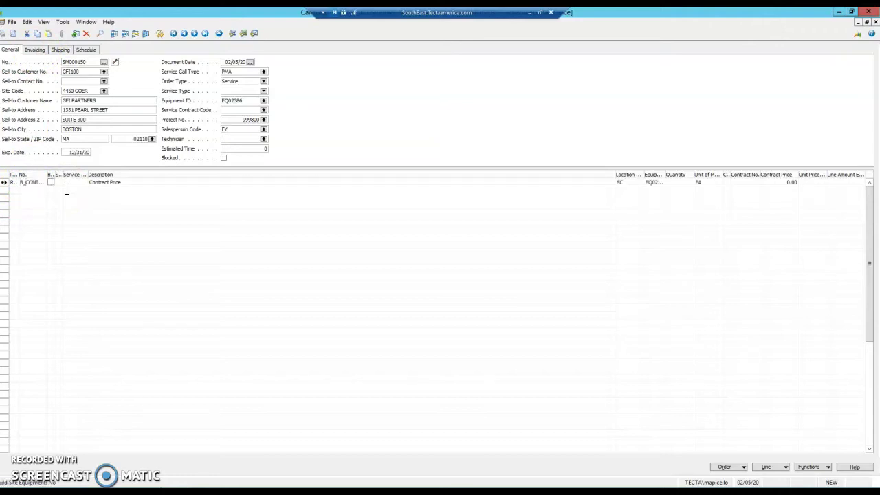
key(Tab)
key(Tab)
key(Tab)
key(Tab)
key(Tab)
text(1)
key(Tab)
key(Tab)
key(Tab)
key(Tab)
text(750)
key(Return)
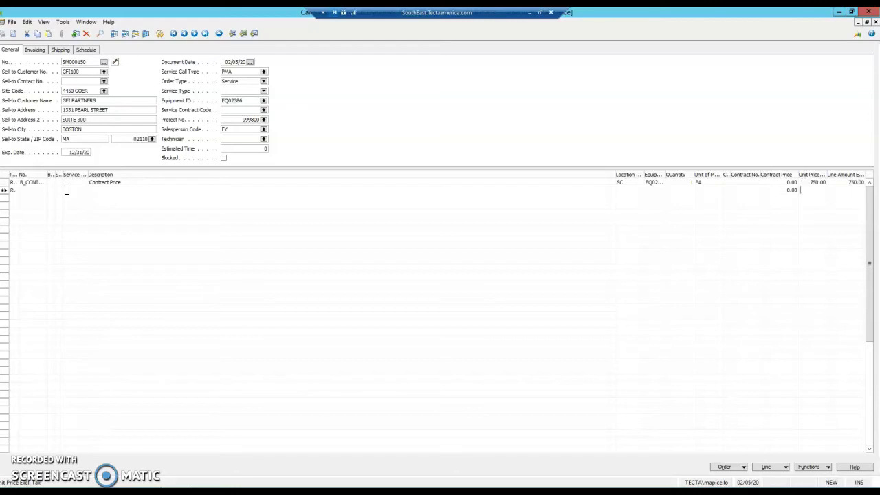
Add a second line below the contract price with the description "NTE 1500.00".
key(shift+Tab)
key(shift+Tab)
key(shift+Tab)
key(shift+Tab)
key(shift+Tab)
key(shift+Tab)
key(shift+Tab)
key(shift+Tab)
text(NTE 1500.00)
key(Down)
key(Up)
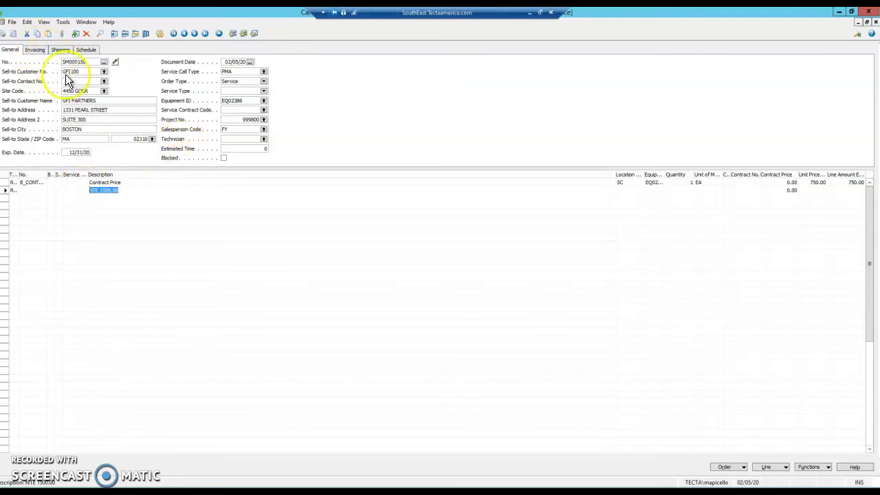
Set the invoicing Department Code to SV and Area Code to SC, and open the shipping details.
click(35, 50)
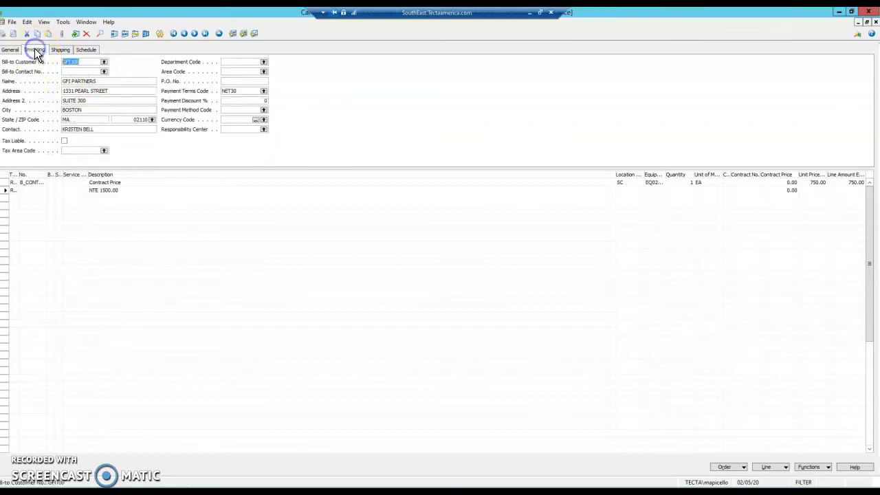
click(237, 62)
text(sv)
key(Tab)
text(sc)
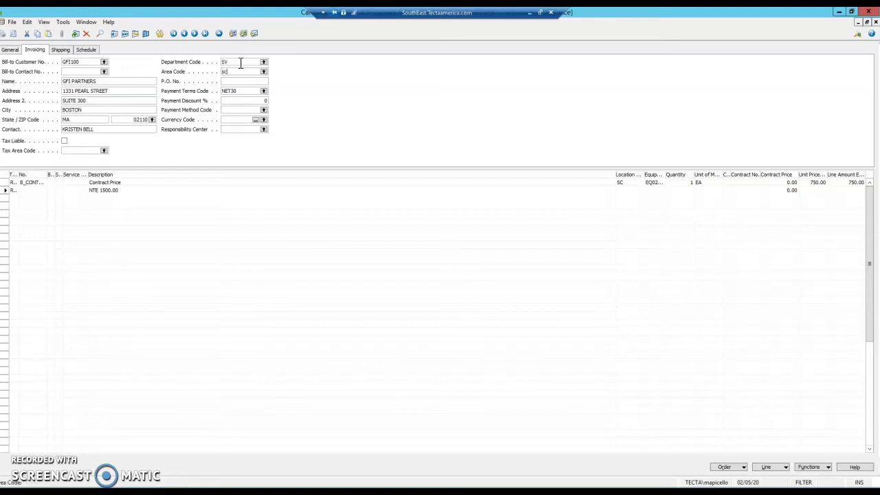
key(Tab)
click(60, 53)
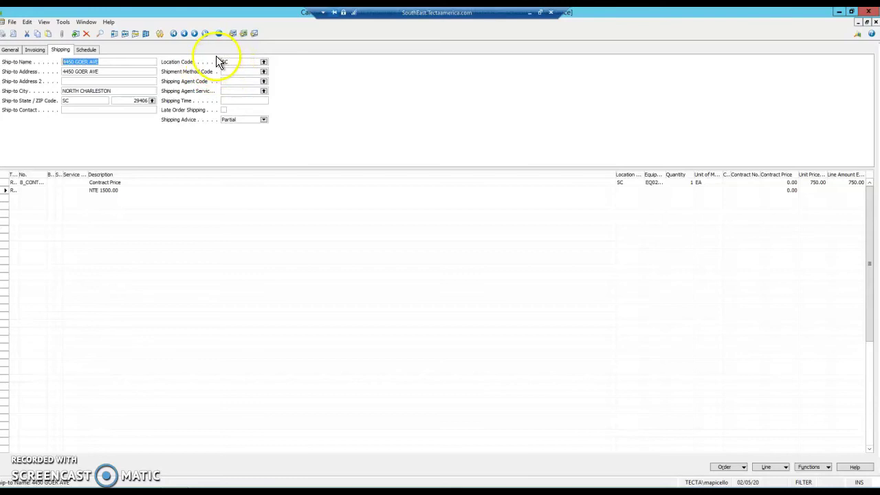
Schedule the PMA problem code for February with an estimated time of 1.
click(83, 51)
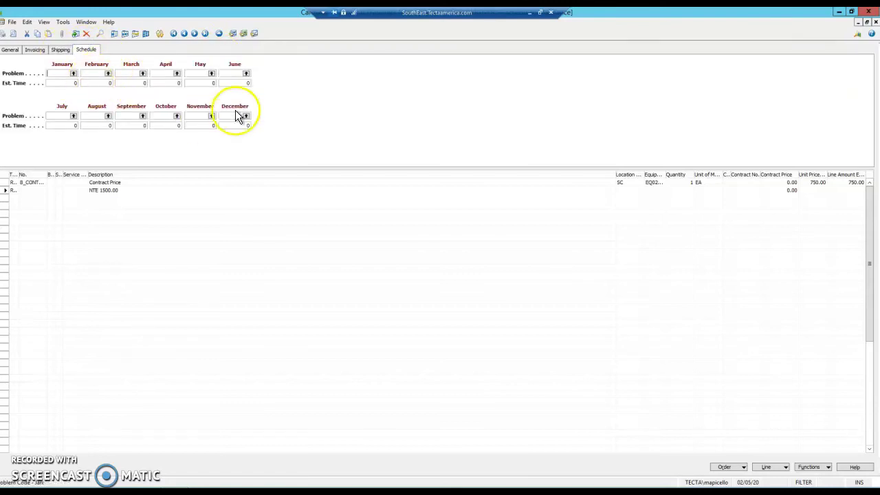
click(108, 74)
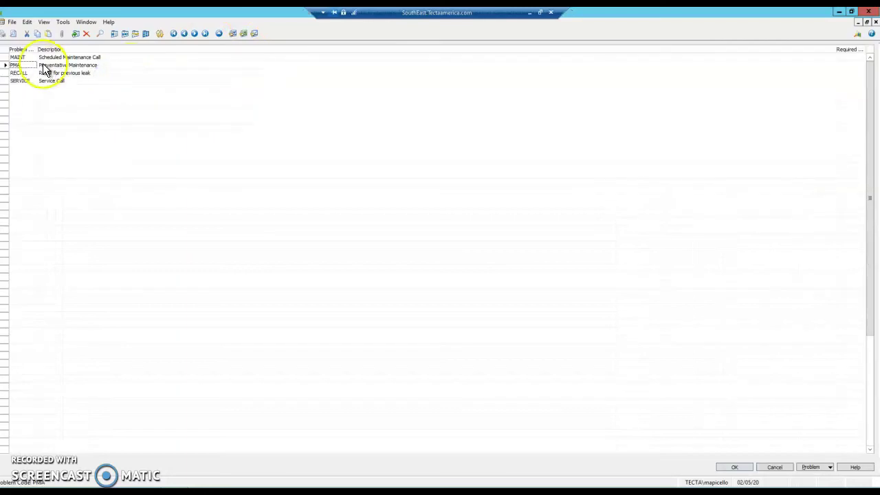
double_click(16, 64)
click(90, 83)
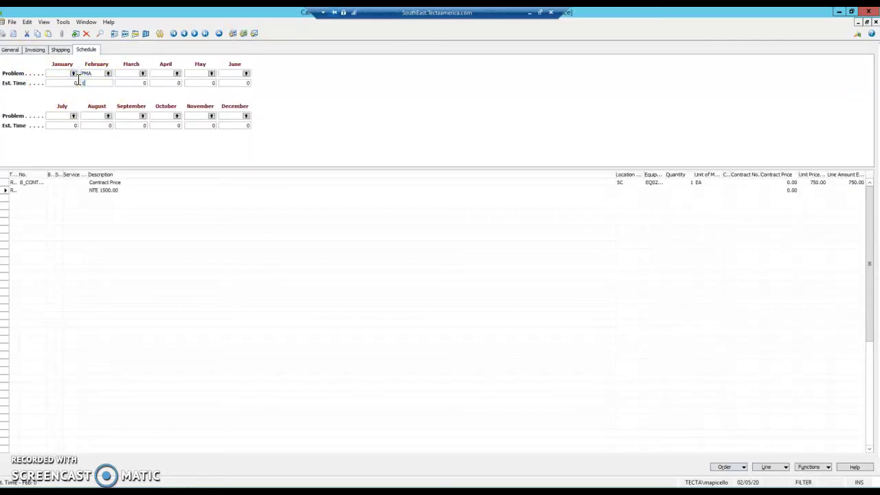
text(1)
key(Tab)
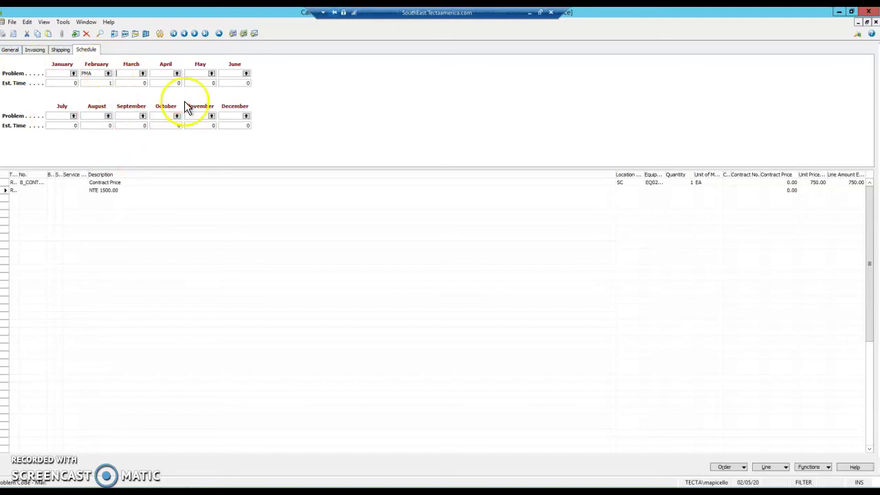
Return to the general details of the maintenance record and close it.
click(11, 50)
click(387, 133)
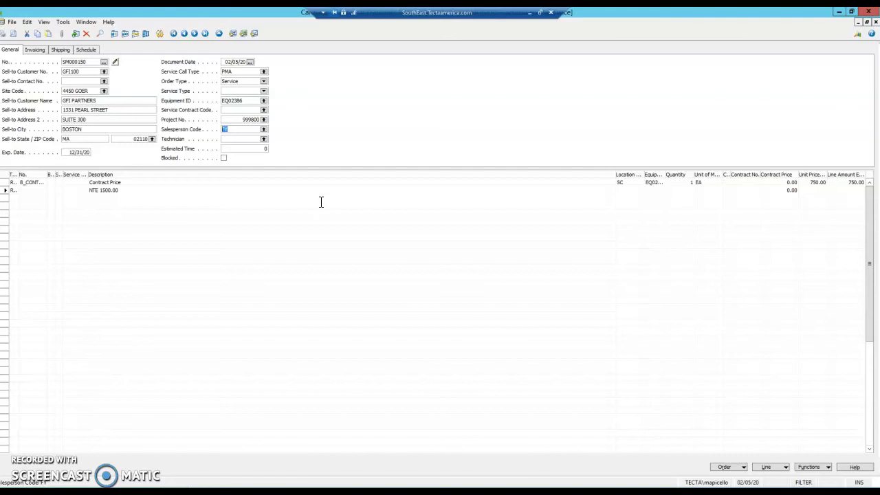
key(Escape)
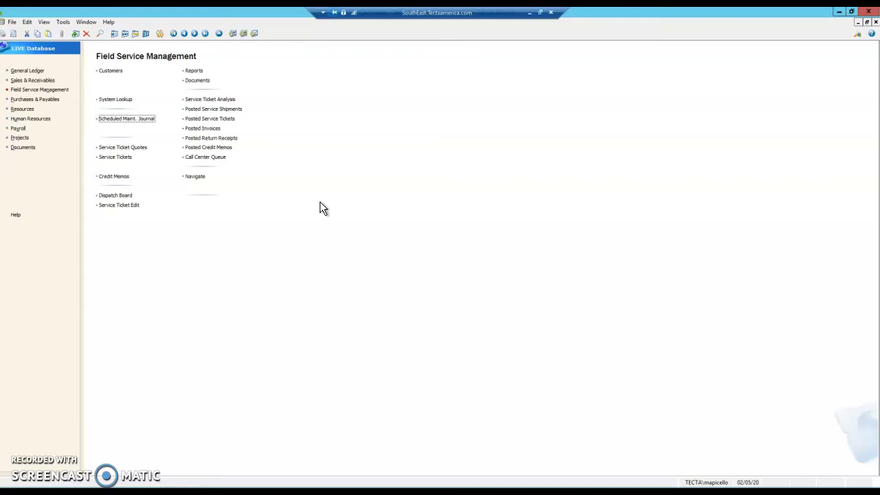
Open the Scheduled Maint. Journal and start Suggest Scheduled Maint. with the Area Code filtered to SC.
key(Return)
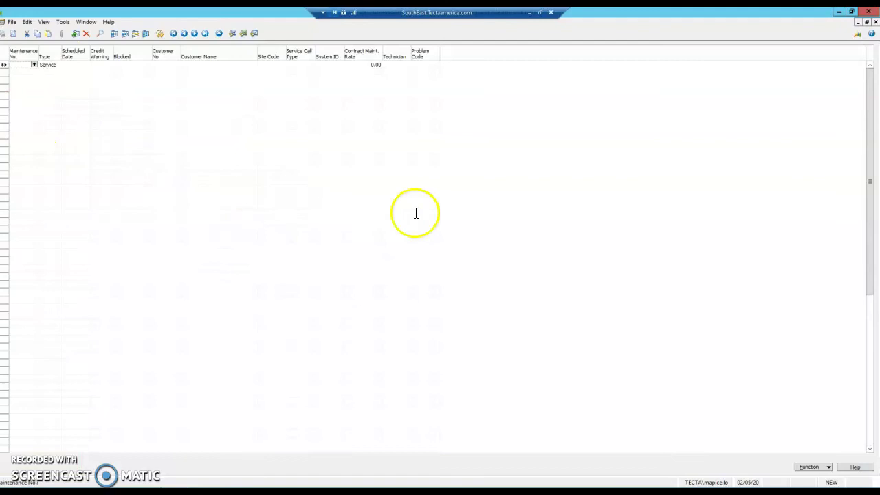
click(811, 467)
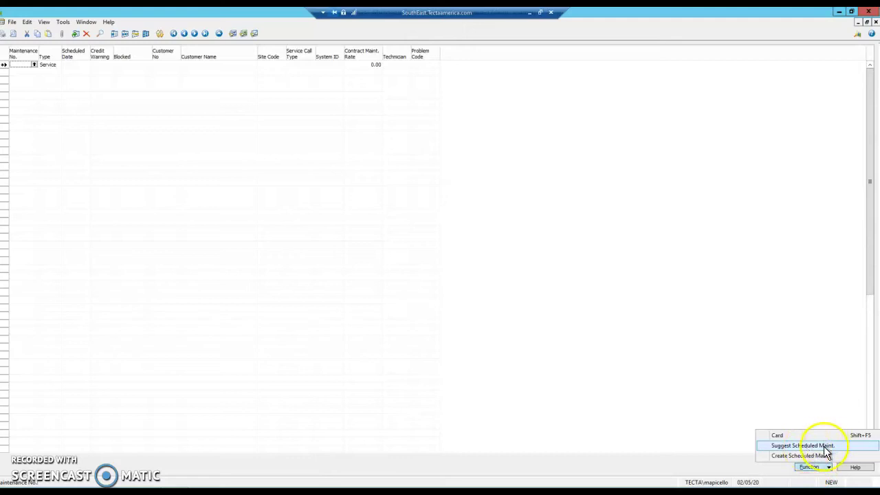
click(825, 446)
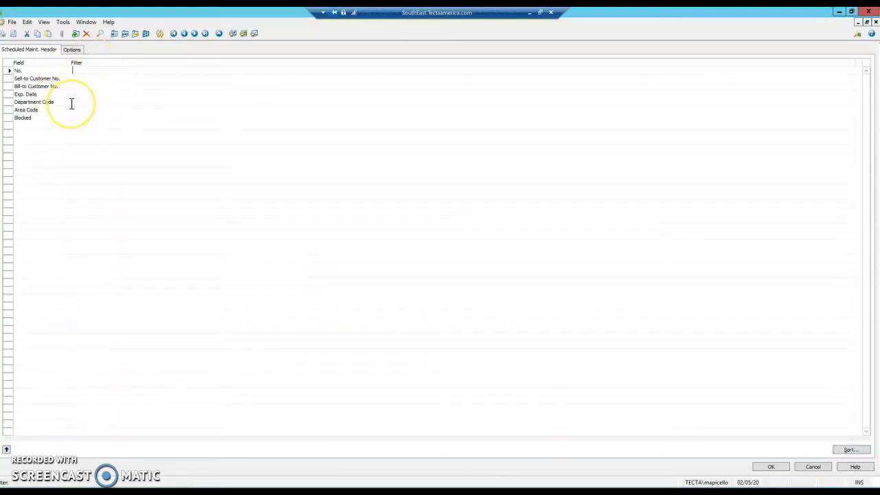
click(73, 109)
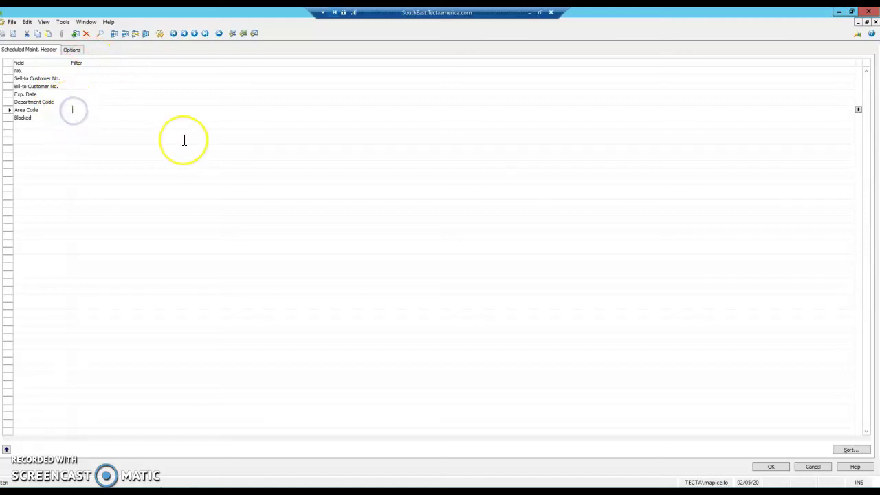
text(sc)
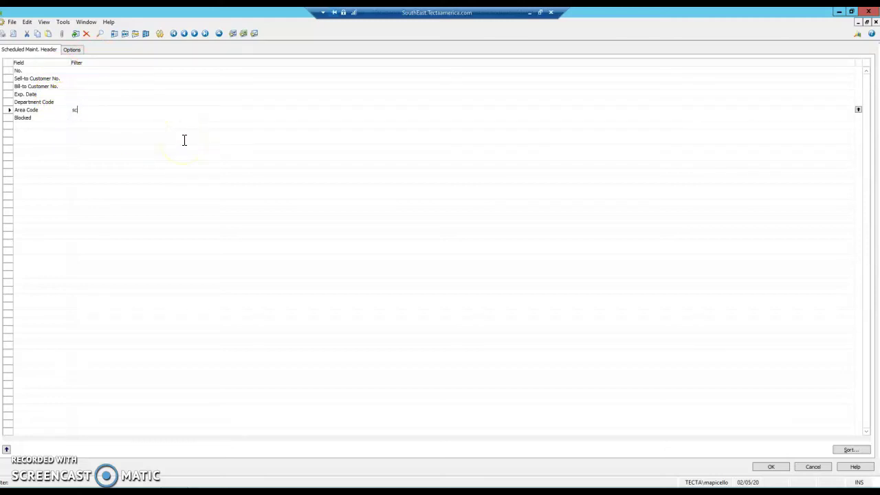
key(Return)
click(86, 110)
click(96, 145)
Set the Month To Process to February in the suggestion options.
click(72, 51)
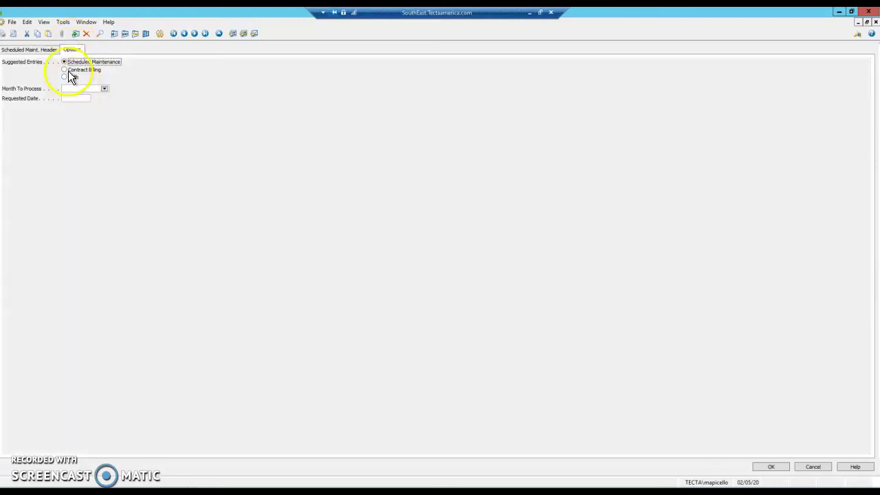
click(105, 89)
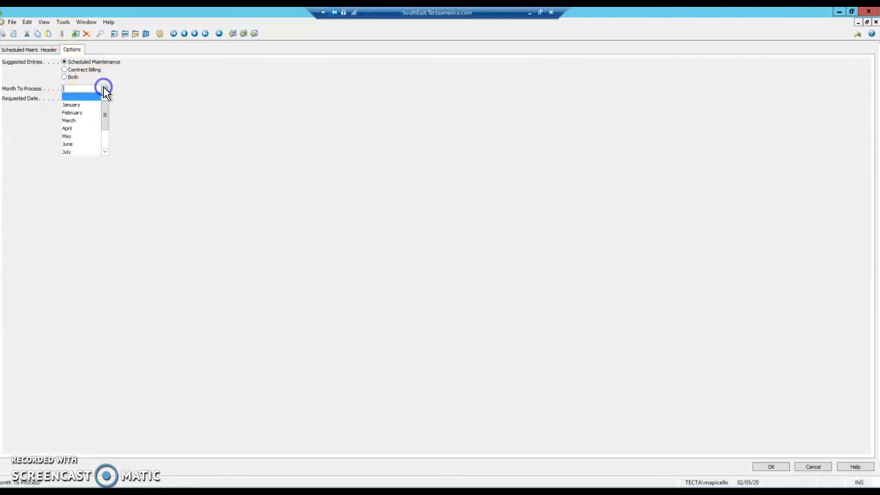
click(77, 113)
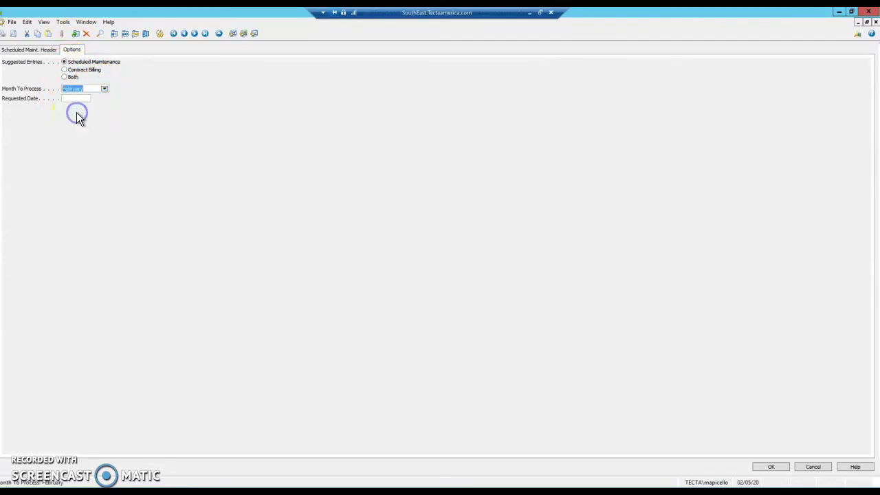
Try March as the Month To Process and return it to February.
click(105, 91)
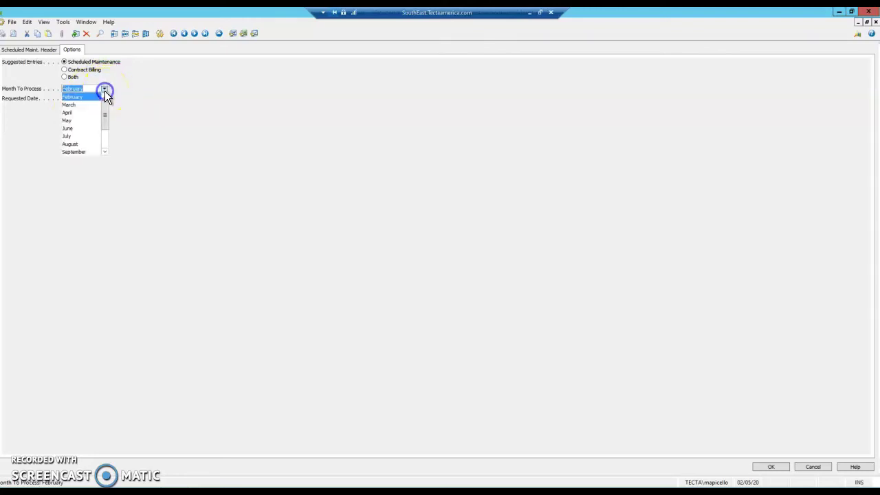
click(79, 108)
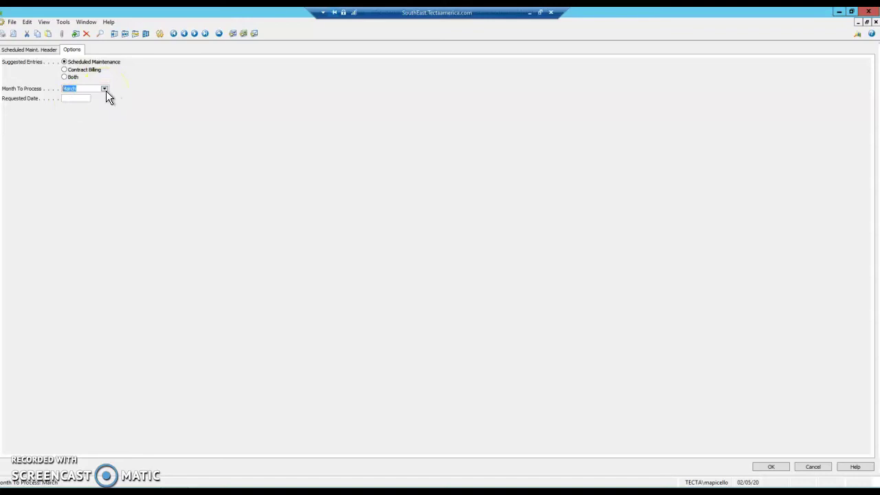
click(103, 89)
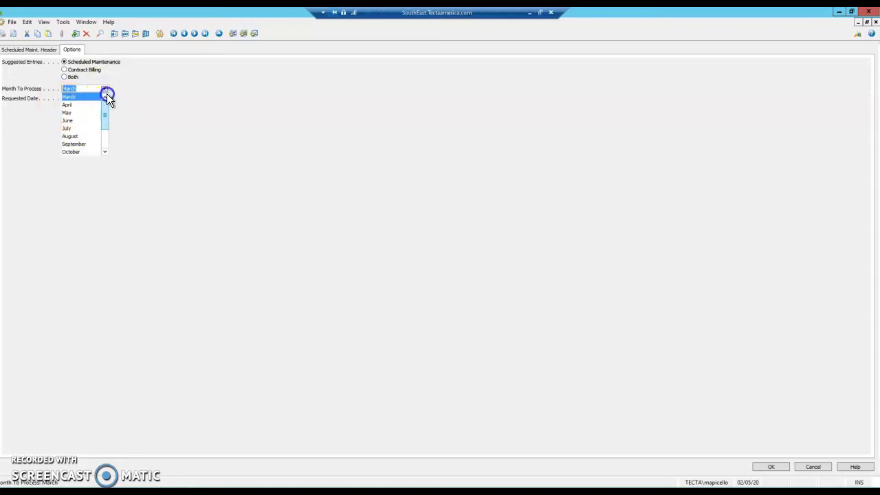
click(104, 97)
click(77, 114)
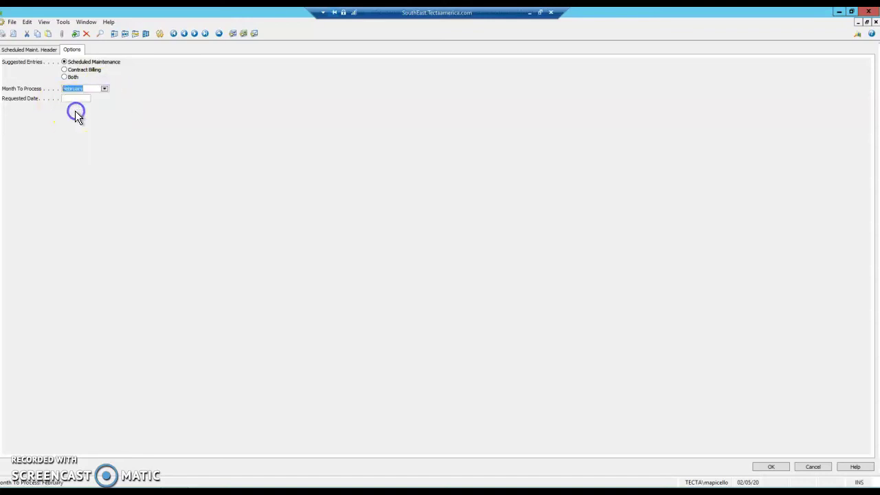
Set the Requested Date to today, 02/05/20, and generate the suggested maintenance entries.
click(74, 100)
text(t)
key(Return)
click(84, 187)
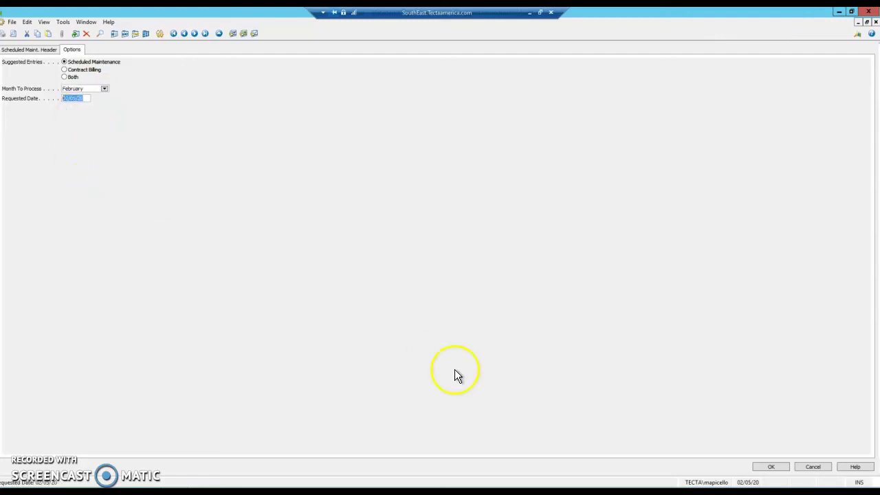
click(773, 467)
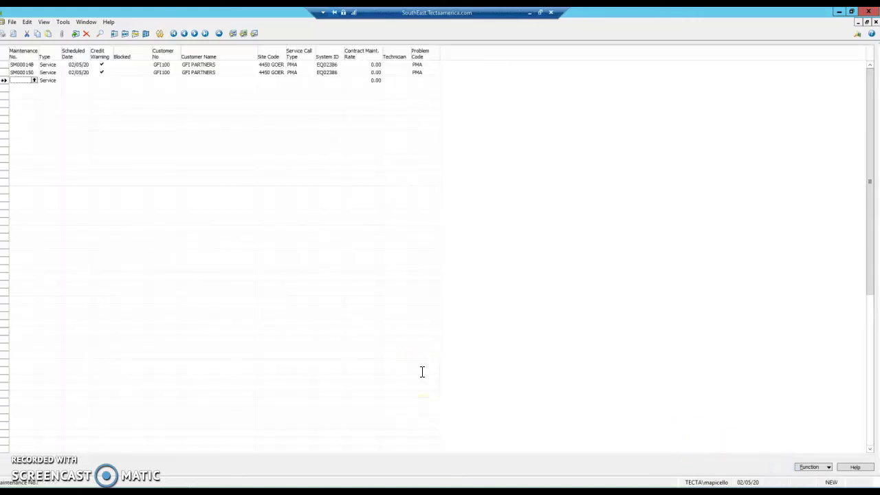
Review the suggested maintenance lines for GFI Partners in the journal.
key(Up)
key(Up)
key(Down)
key(Down)
key(Up)
key(Up)
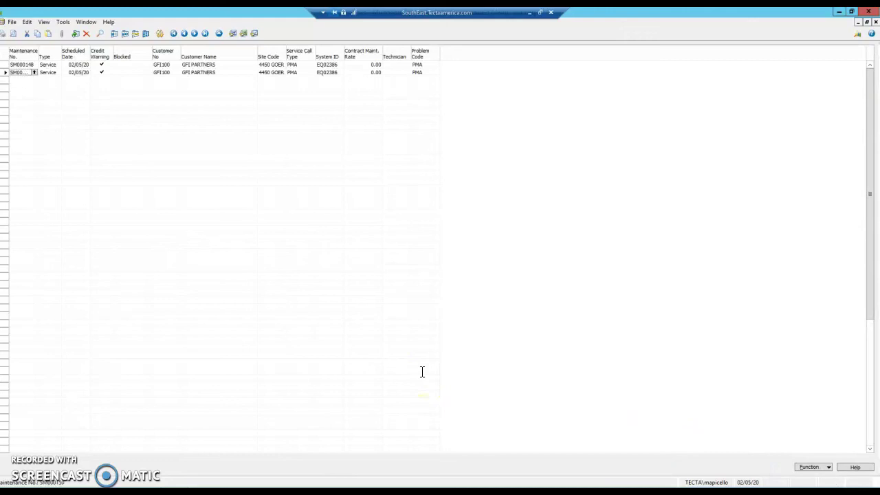
key(Down)
key(Down)
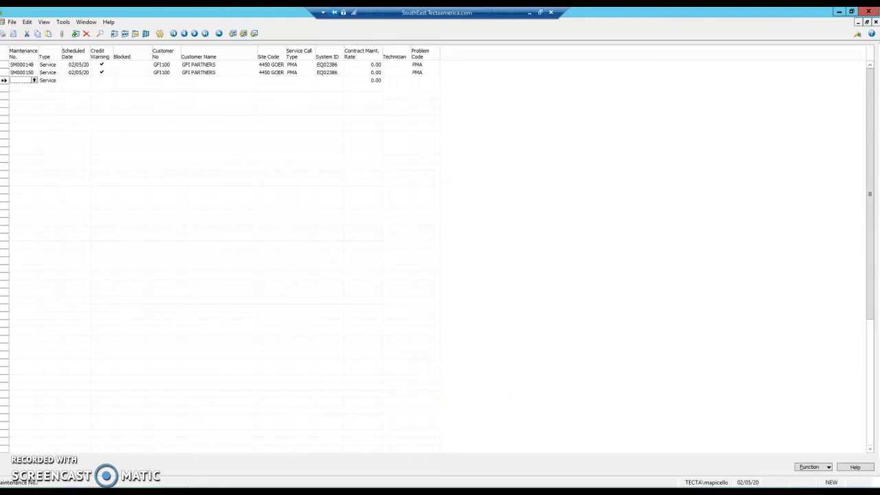
Create the scheduled maintenance orders for all listed journal lines and confirm the creation.
click(810, 470)
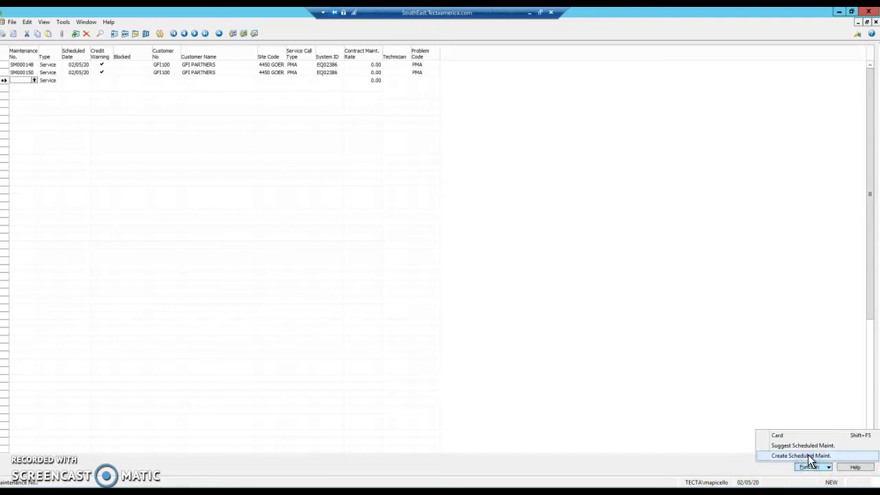
click(809, 455)
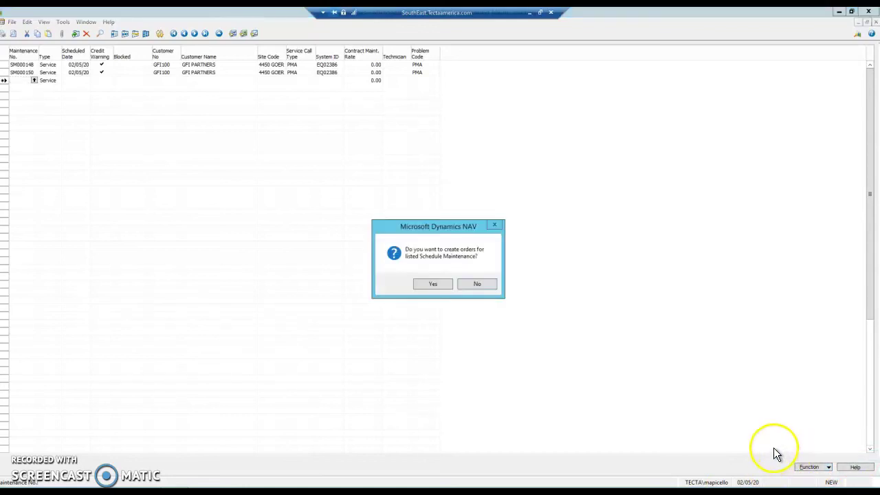
click(432, 285)
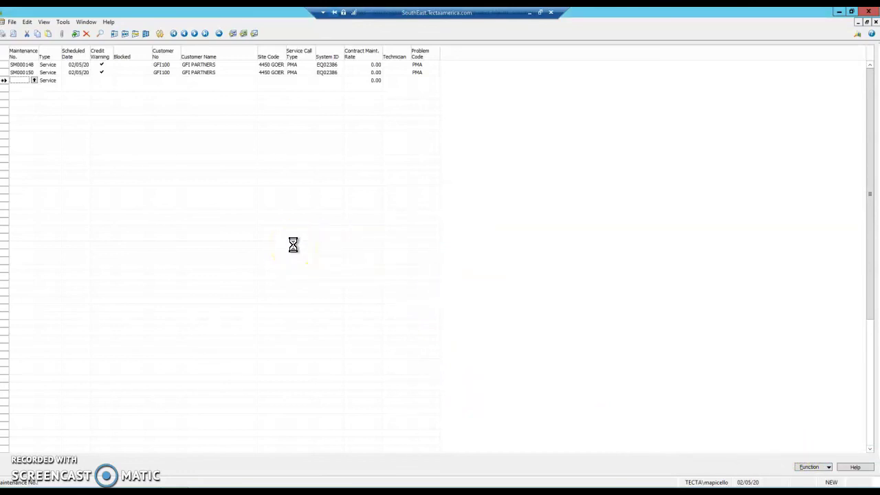
click(465, 283)
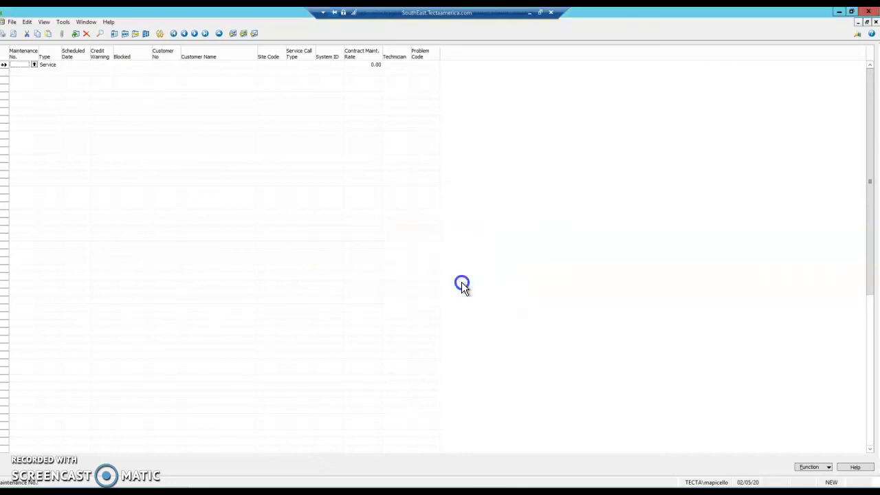
Leave the journal and open the last GFI Partners PMA ticket from the service ticket list.
key(Escape)
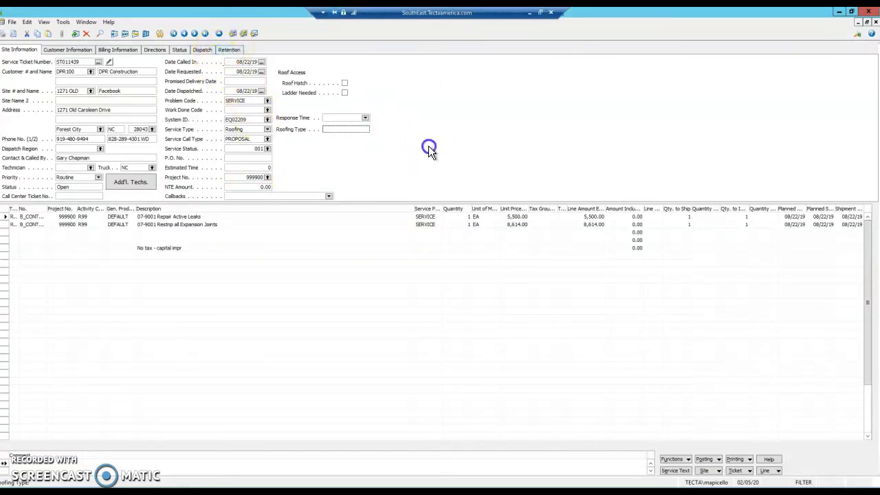
key(F5)
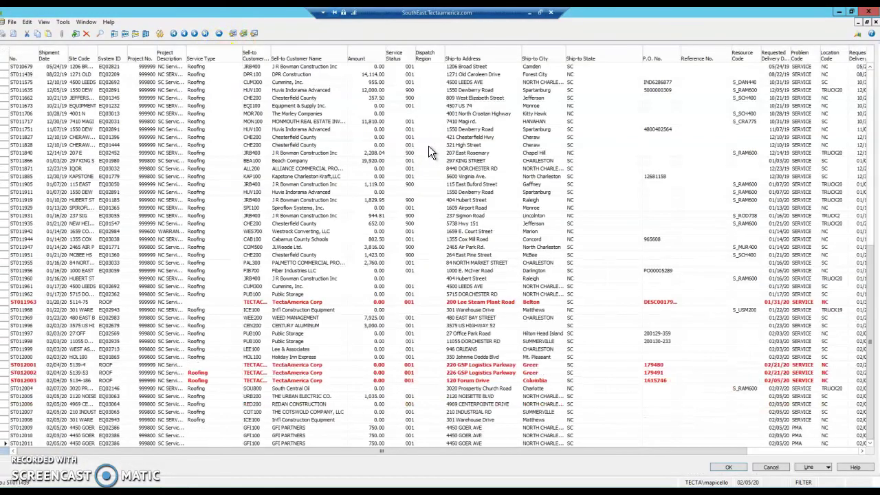
key(Up)
key(Up)
key(Down)
key(Down)
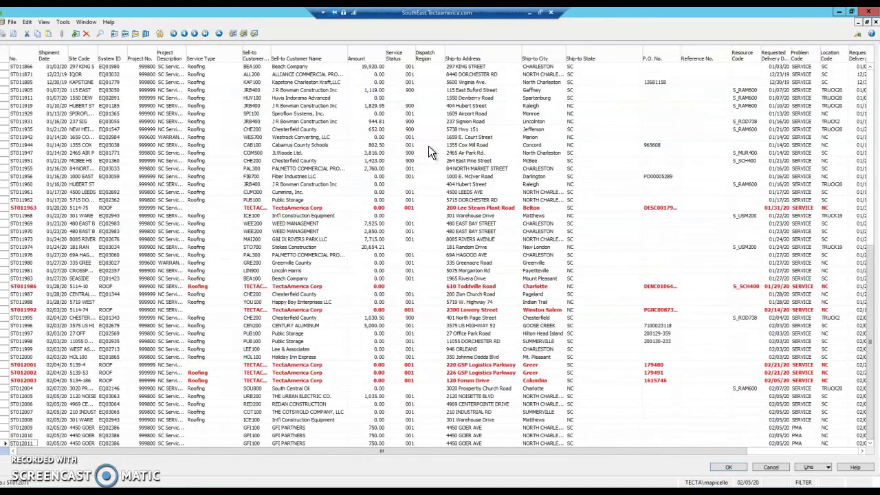
key(Return)
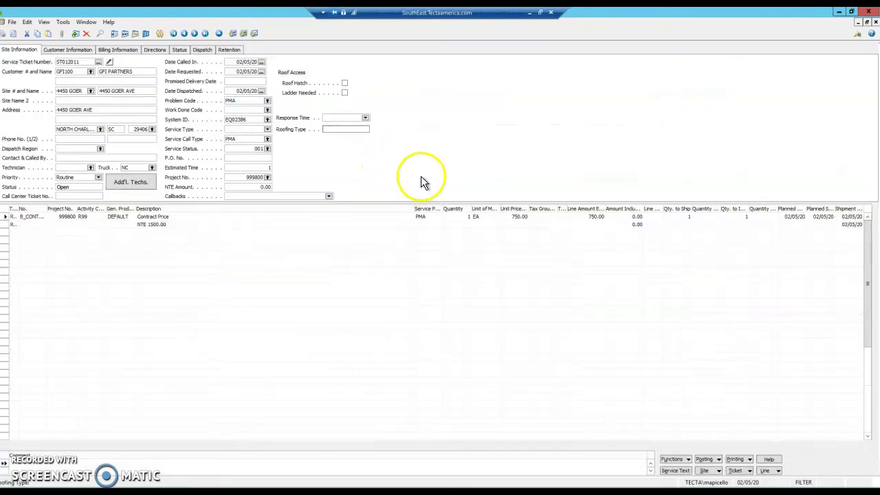